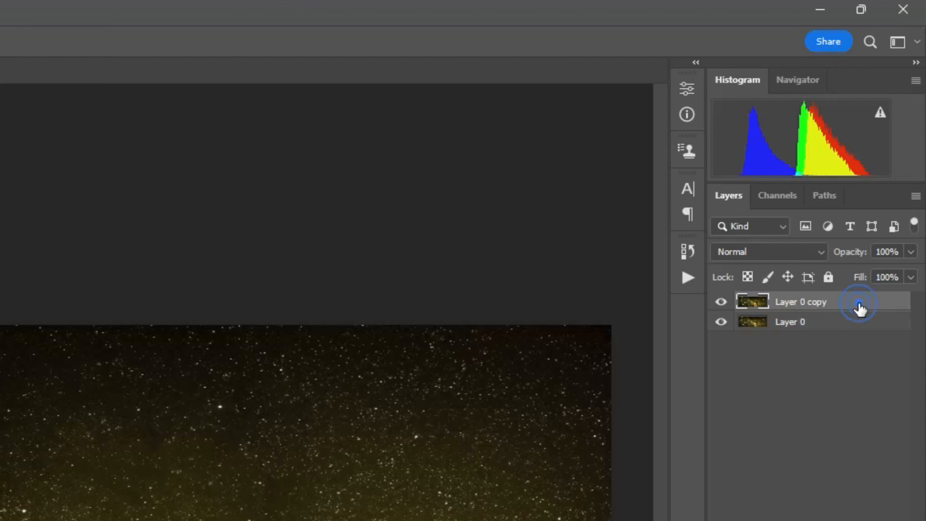
# Duplicate Layer 0 copy and shift the new layer's midtones strongly toward cyan with Color Balance
pyautogui.rightClick(899, 121)
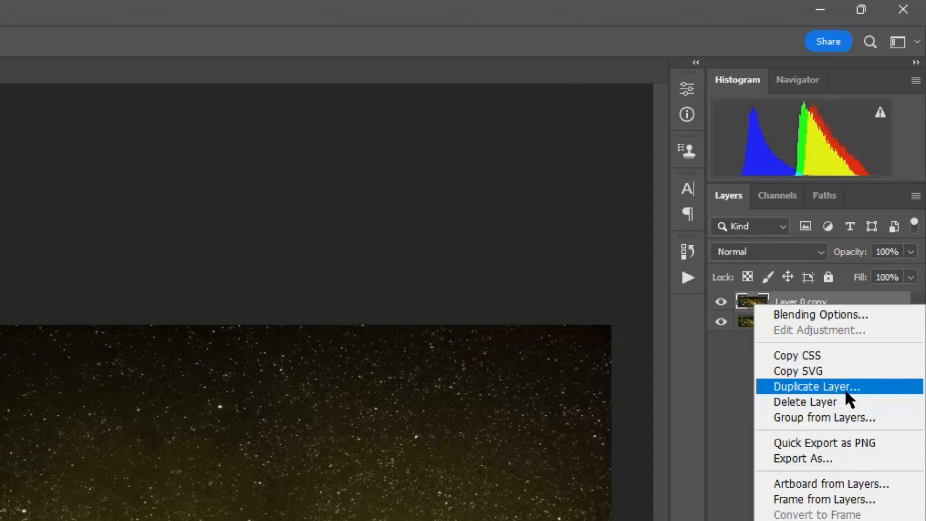
pyautogui.click(802, 386)
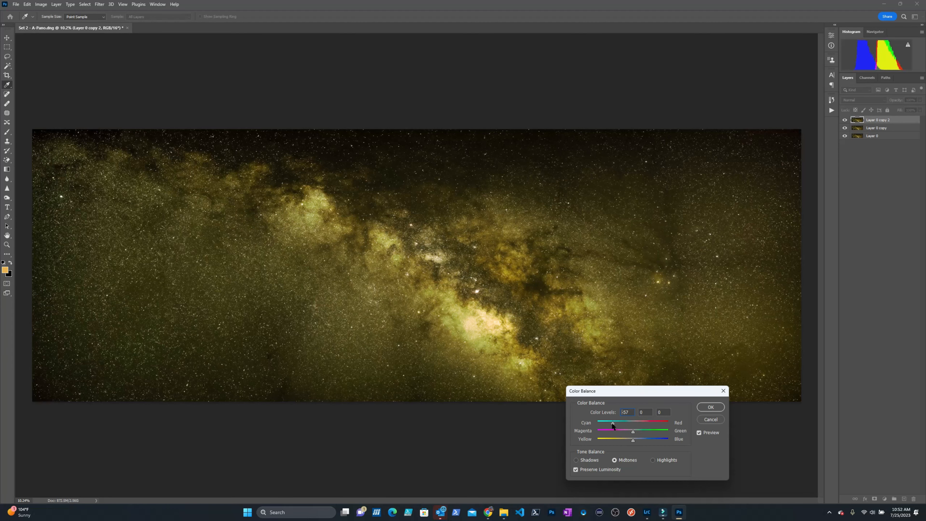
pyautogui.moveTo(612, 425); pyautogui.dragTo(577, 424)
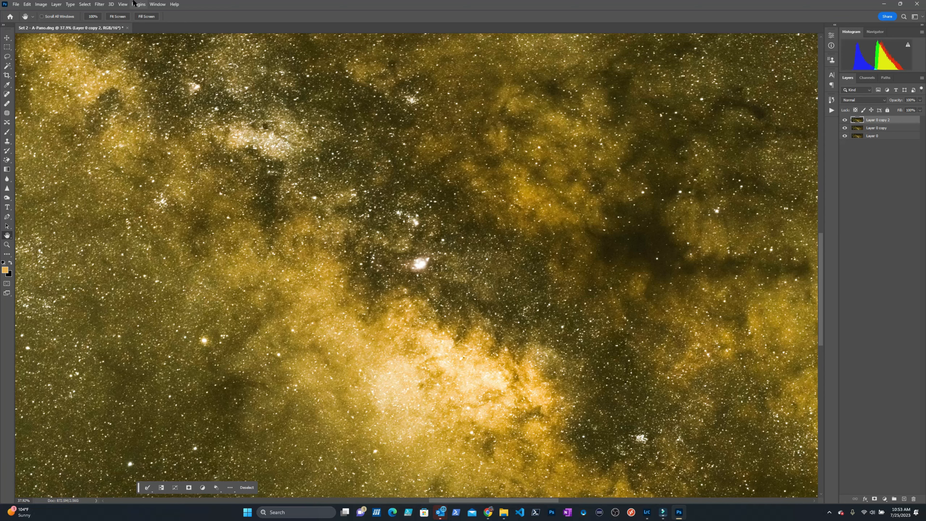
# Select the bright Milky Way areas with Color Range, using Sampled Colors and a fuzziness of 85
pyautogui.click(84, 4)
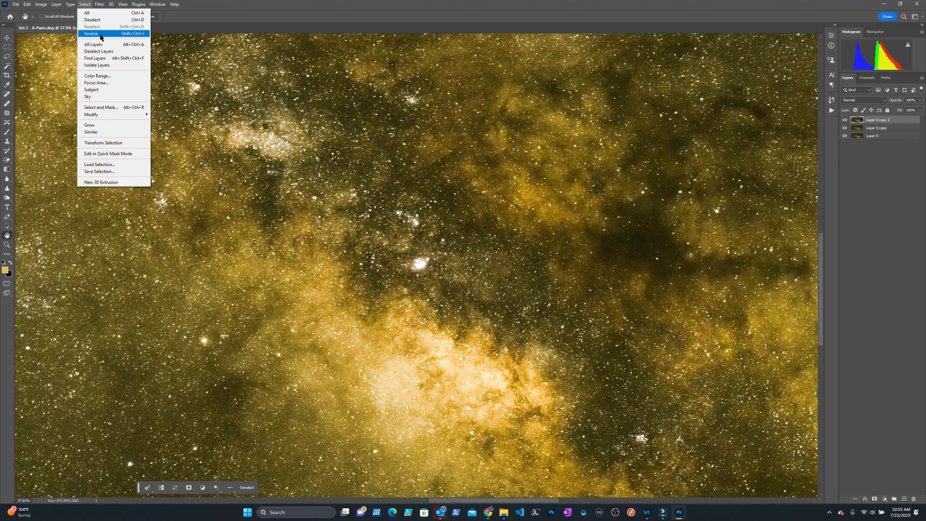
pyautogui.click(97, 75)
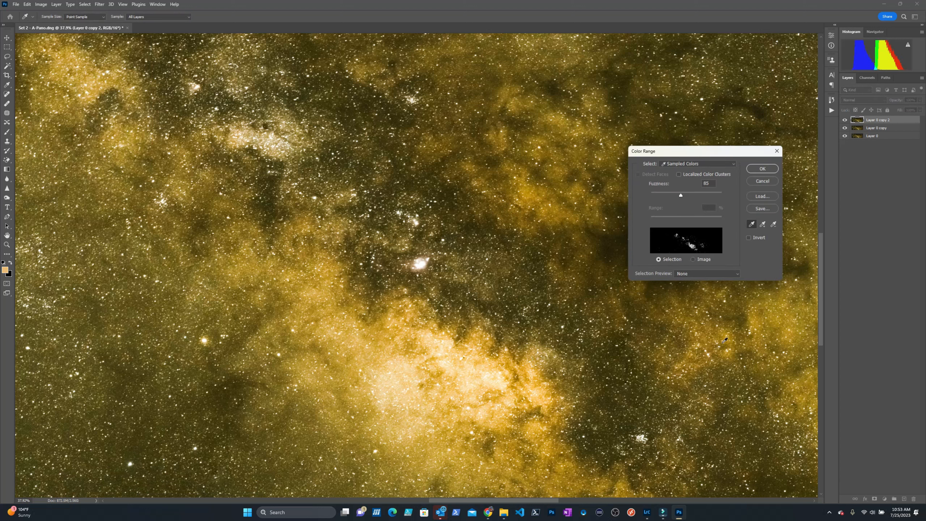
pyautogui.click(767, 169)
# Apply a midtone Color Balance adjustment to the selected bright areas, using the yellow–blue balance with luminosity preserved
pyautogui.click(41, 4)
pyautogui.moveTo(52, 23)
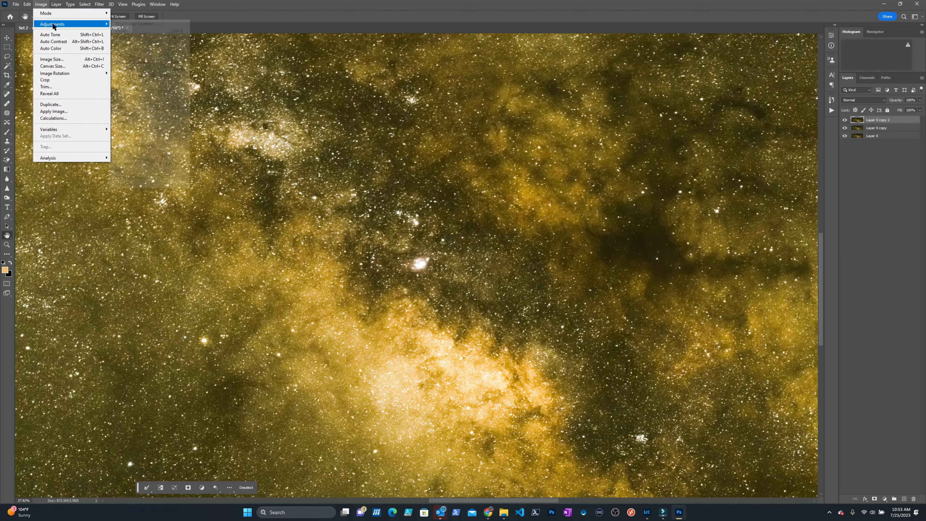
pyautogui.click(149, 69)
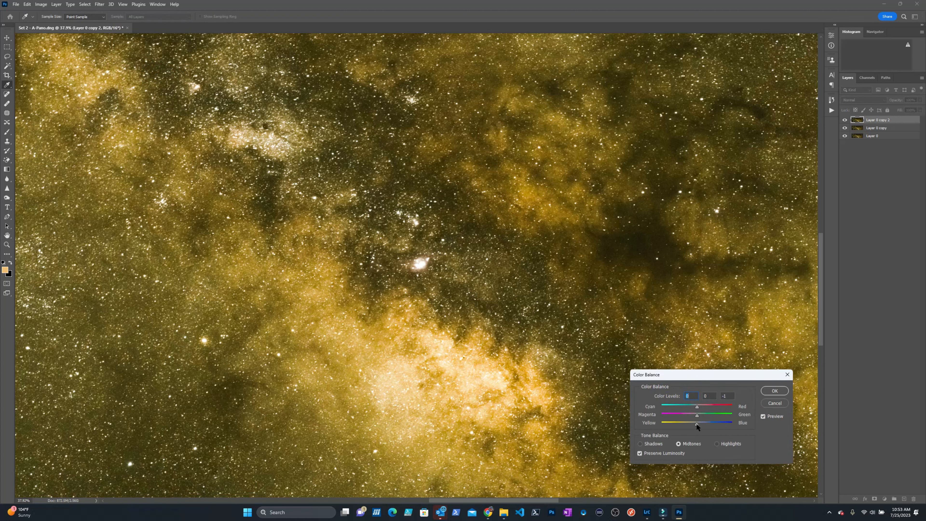
pyautogui.click(775, 391)
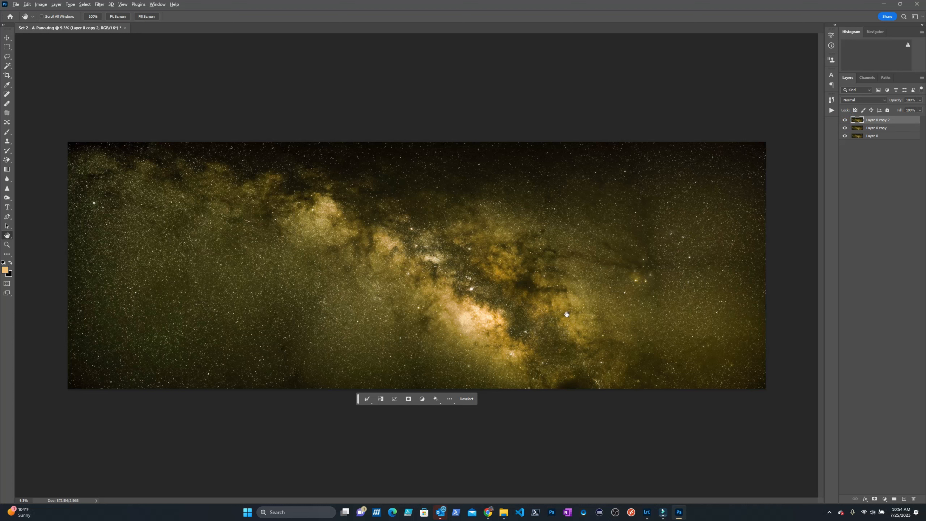
# Duplicate Layer 0 copy 2 as a new layer for further color work
pyautogui.rightClick(900, 121)
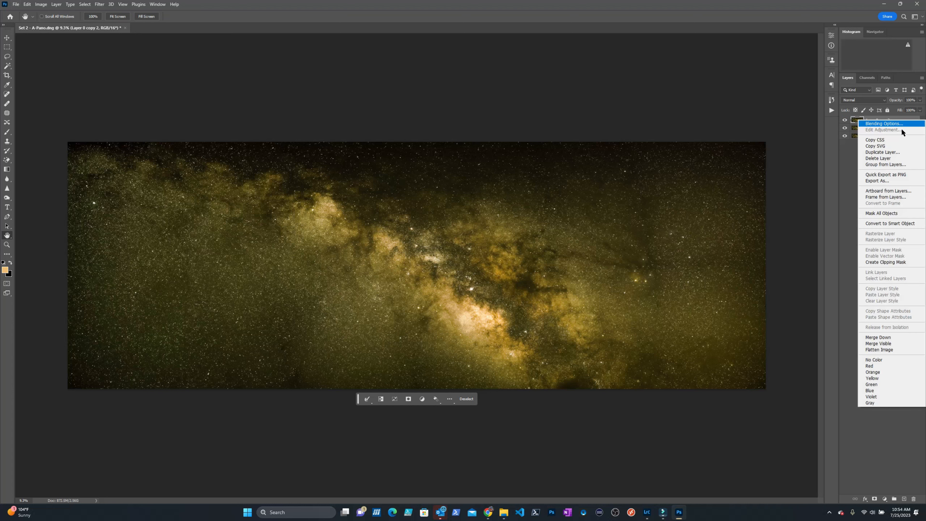
pyautogui.click(886, 152)
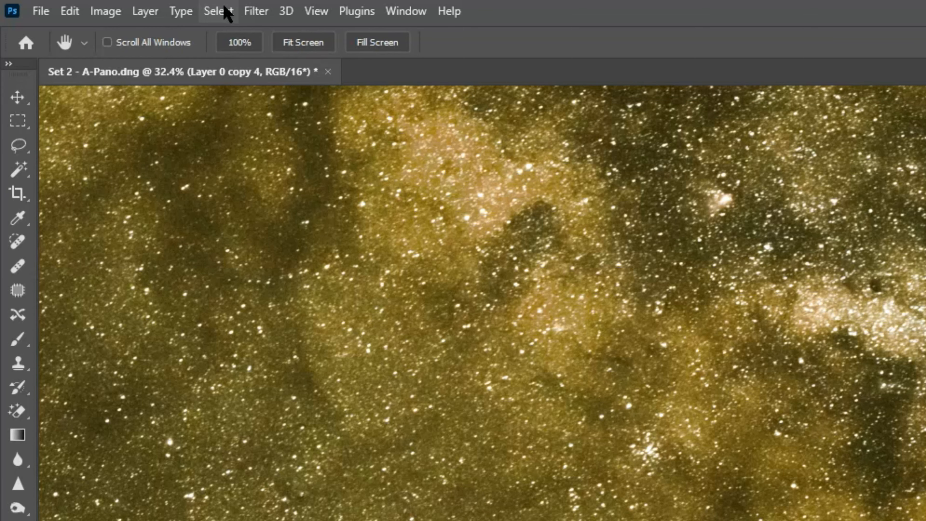
pyautogui.click(218, 11)
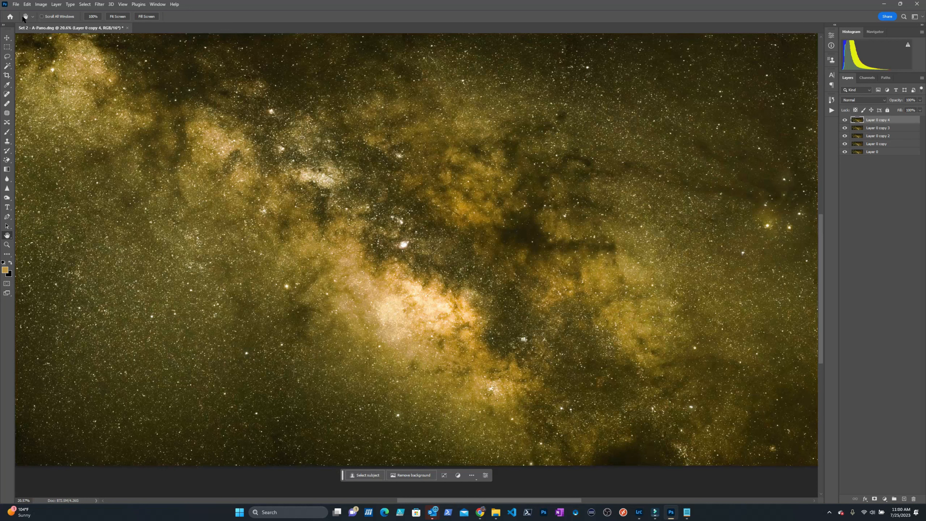
# Shift the midtones of Layer 0 copy 4 toward blue and cyan with Color Balance to turn the sky deep blue
pyautogui.click(41, 4)
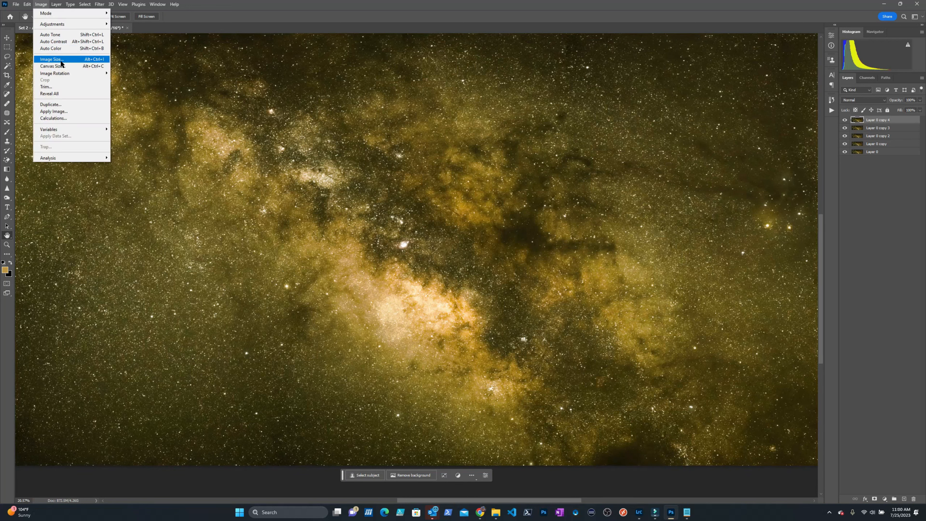
pyautogui.moveTo(70, 26)
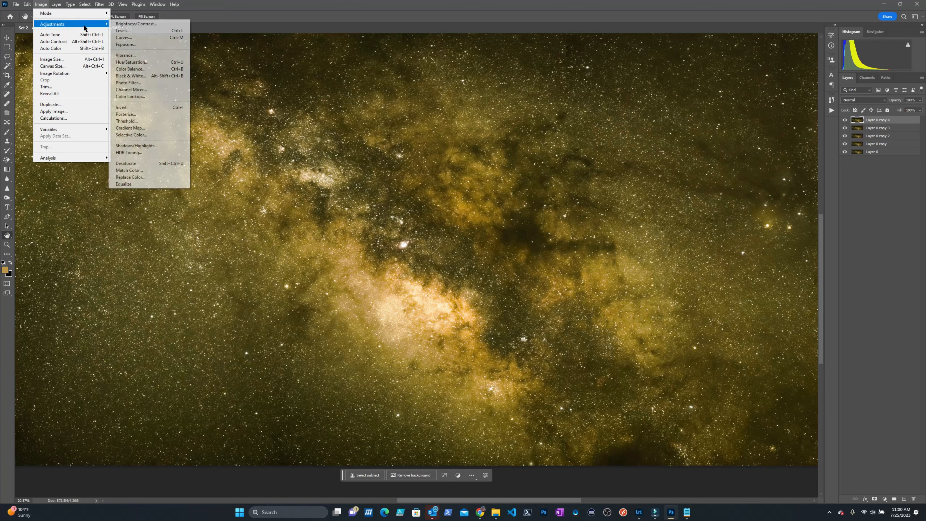
pyautogui.click(166, 71)
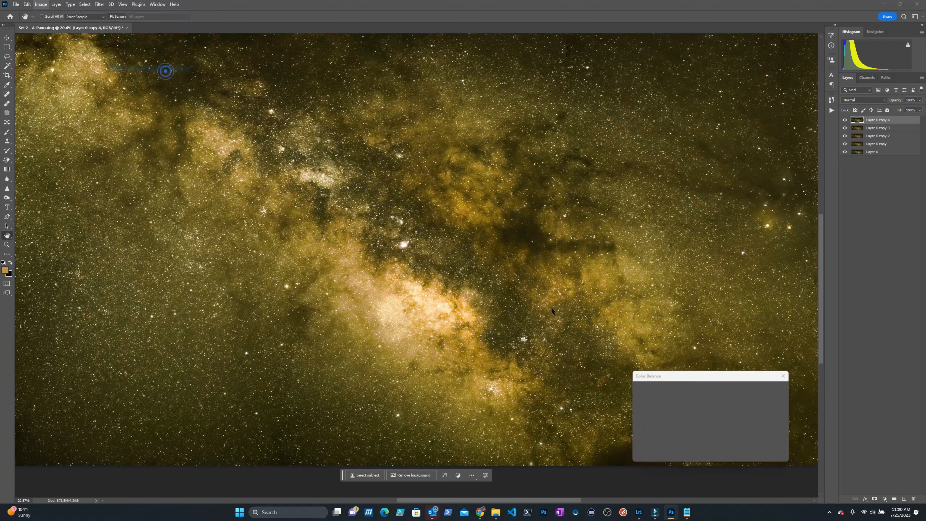
pyautogui.moveTo(705, 424); pyautogui.dragTo(689, 407)
pyautogui.click(774, 391)
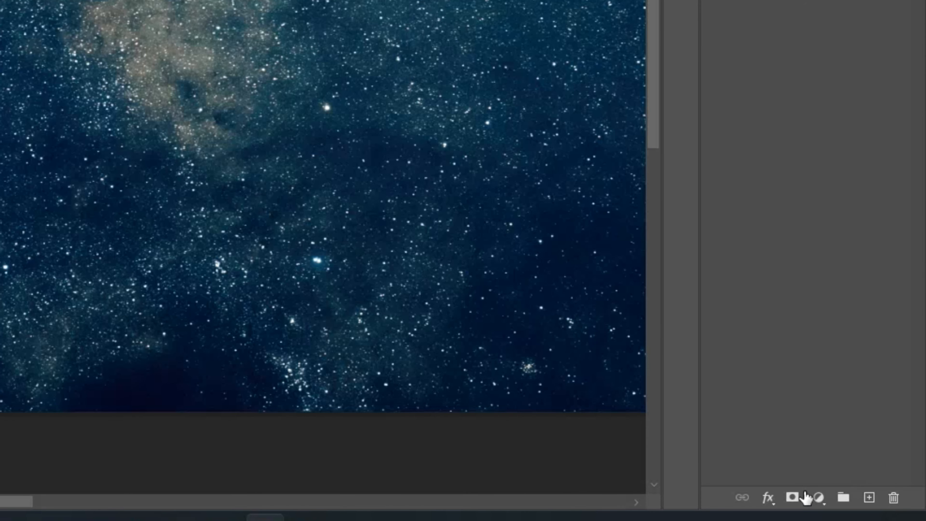
# Add a layer mask to Layer 0 copy 4 and invert it to black
pyautogui.click(800, 496)
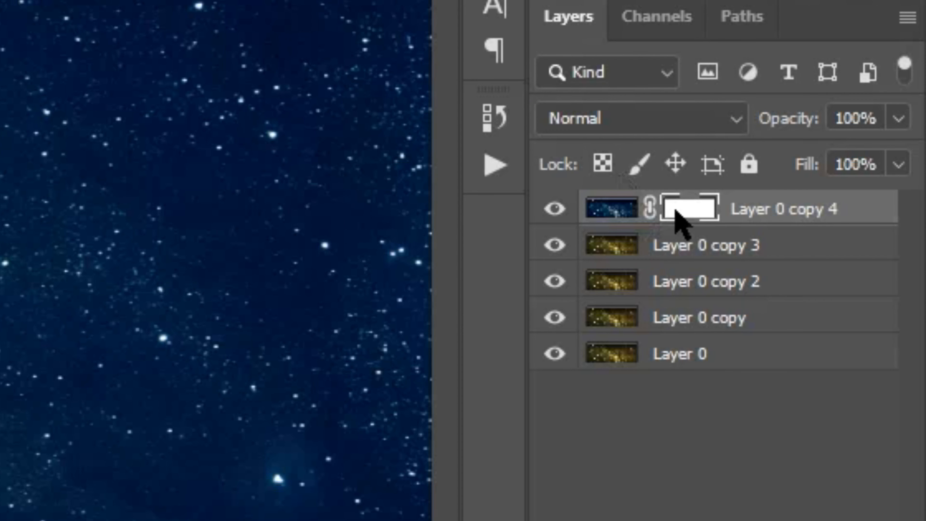
pyautogui.rightClick(676, 209)
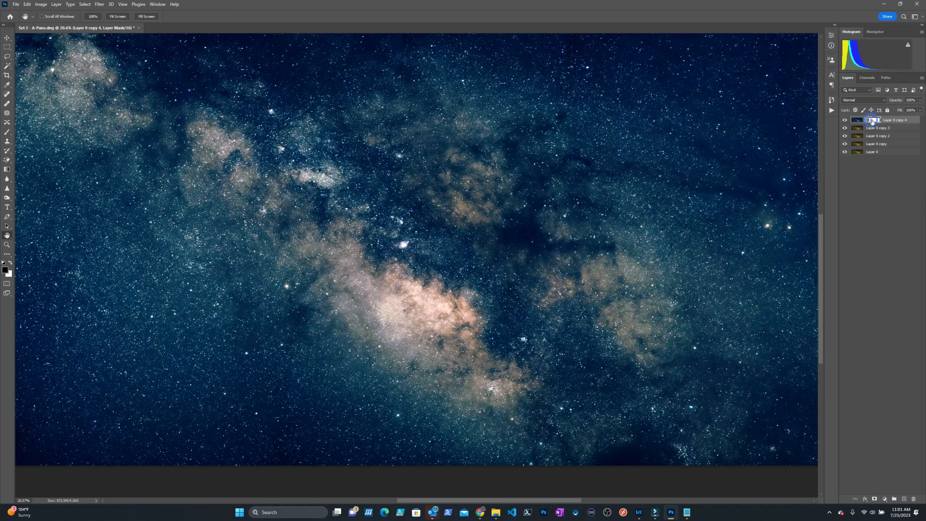
pyautogui.hotkey('ctrl', 'i')
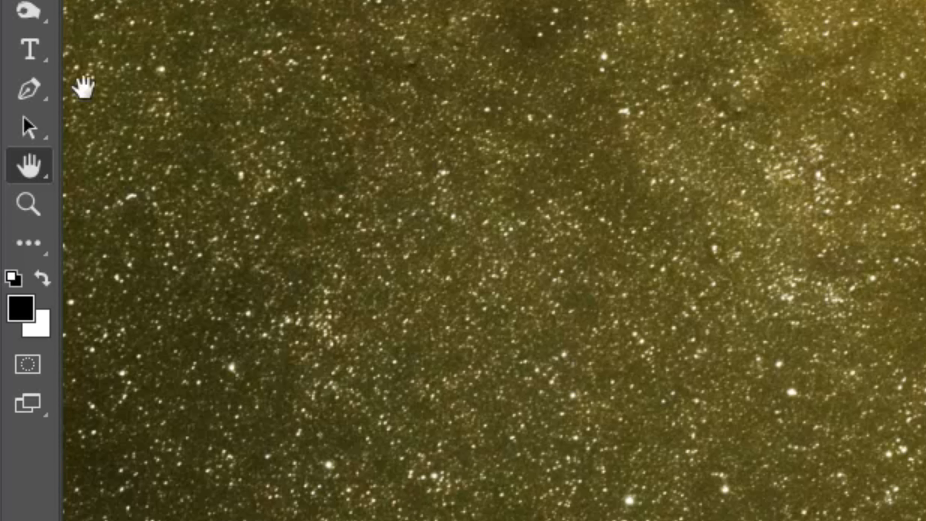
# Set up the Brush tool with white as foreground color, a 1529 px size and 15% opacity
pyautogui.click(42, 279)
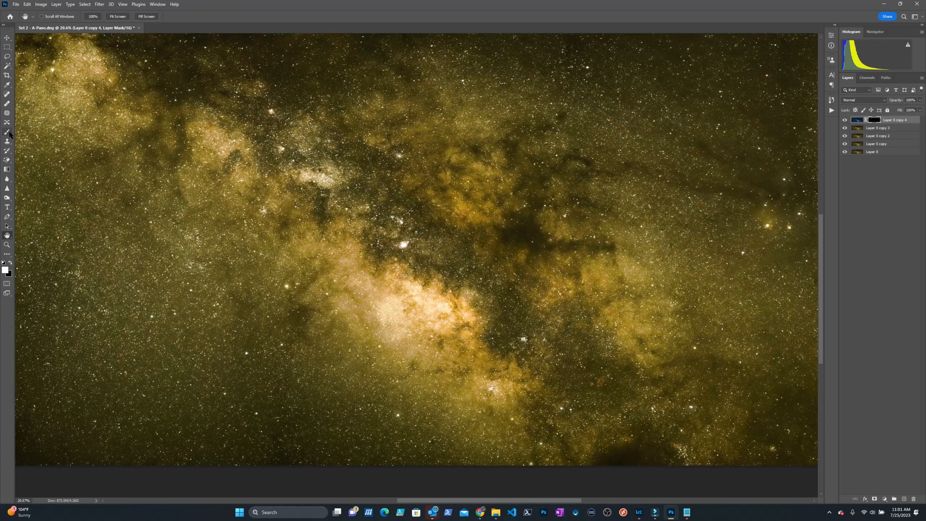
pyautogui.click(10, 135)
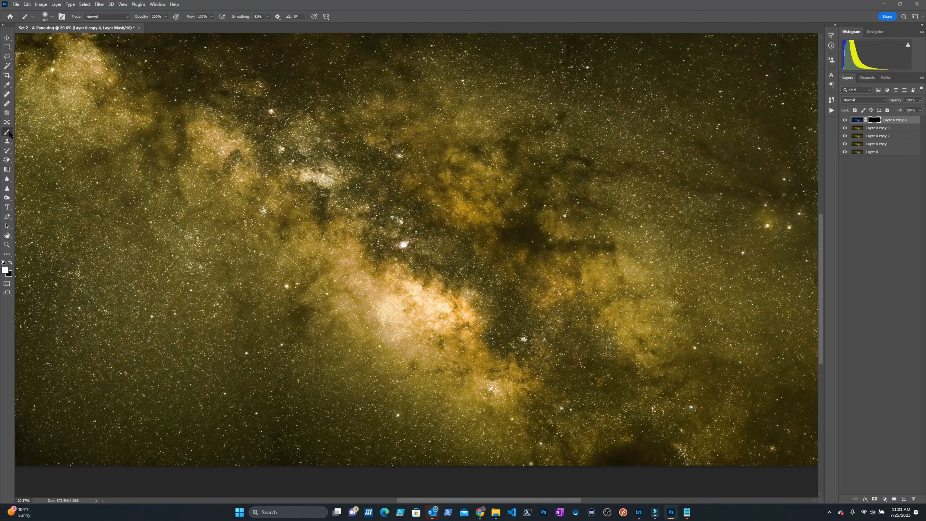
pyautogui.moveTo(449, 92); pyautogui.dragTo(520, 103)
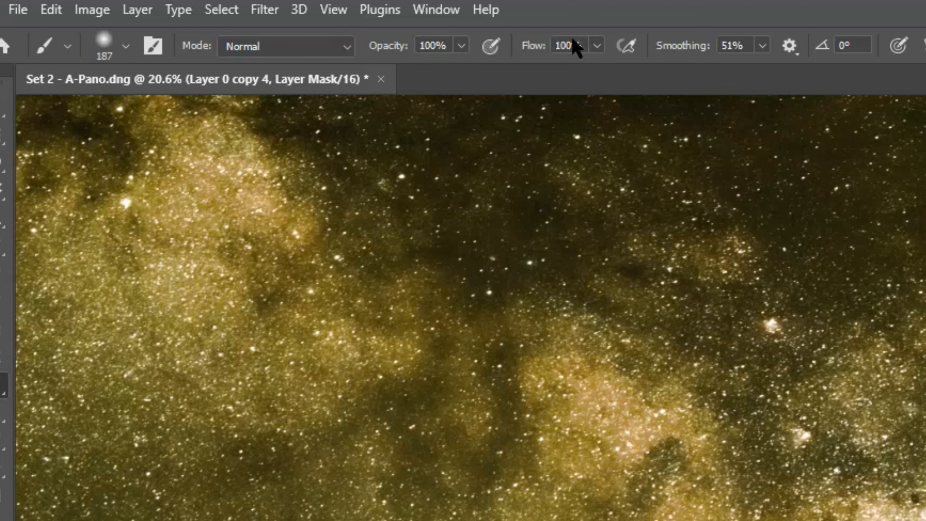
pyautogui.click(461, 45)
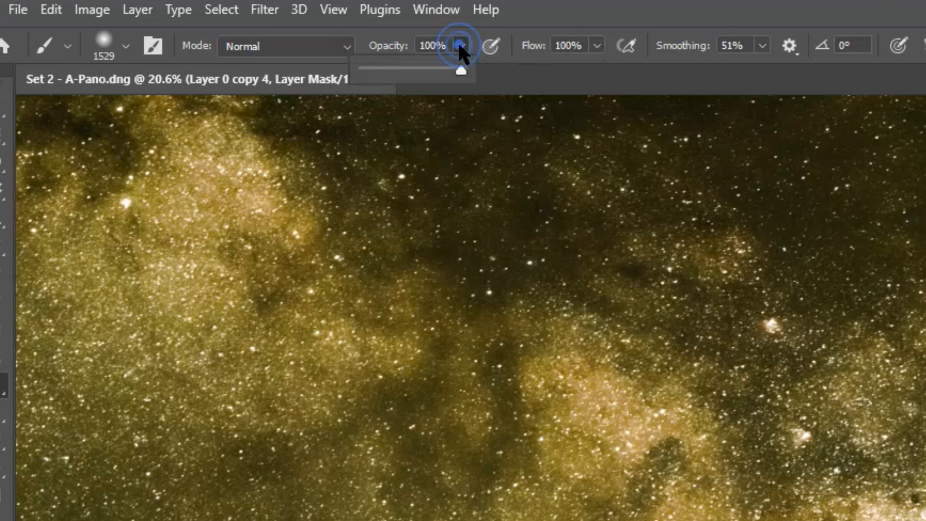
pyautogui.click(371, 69)
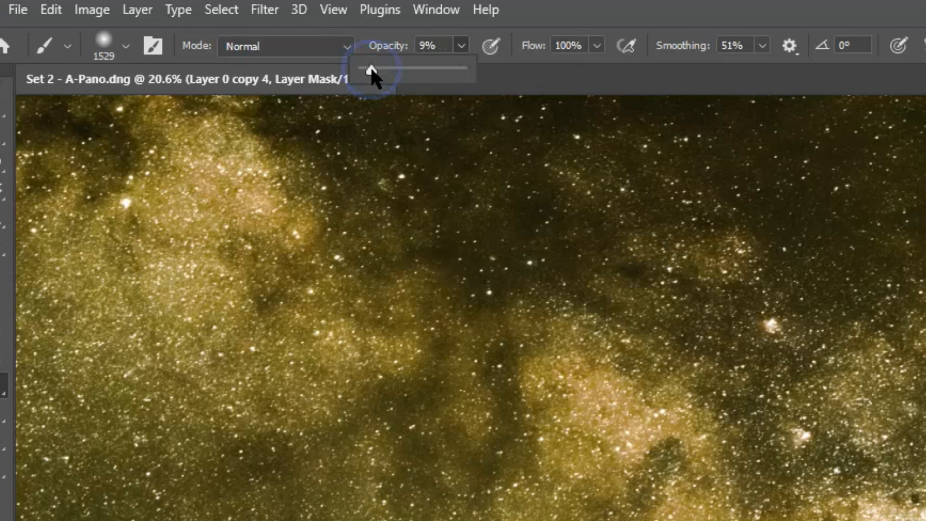
pyautogui.moveTo(372, 70); pyautogui.dragTo(377, 70)
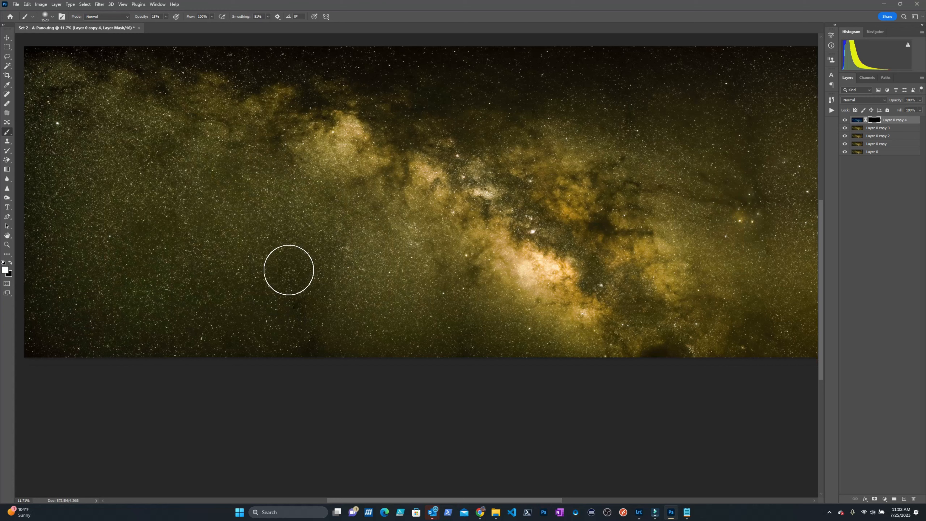
# Enlarge the brush and paint the mask over the dark sky around the Milky Way to bring in the blue tint
pyautogui.moveTo(285, 271); pyautogui.dragTo(401, 274)
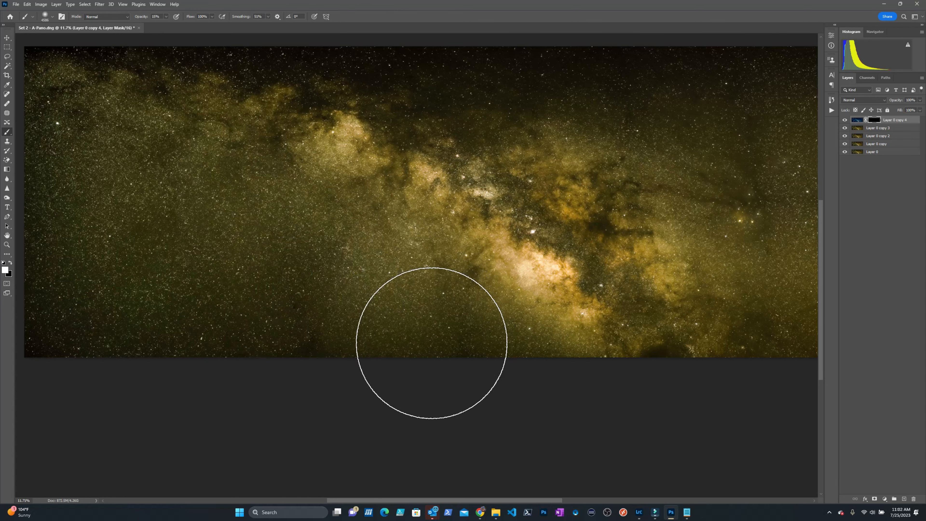
pyautogui.moveTo(433, 353)
pyautogui.mouseDown()
pyautogui.moveTo(355, 298)
pyautogui.moveTo(222, 257)
pyautogui.moveTo(119, 302)
pyautogui.moveTo(79, 184)
pyautogui.moveTo(35, 293)
pyautogui.mouseUp()
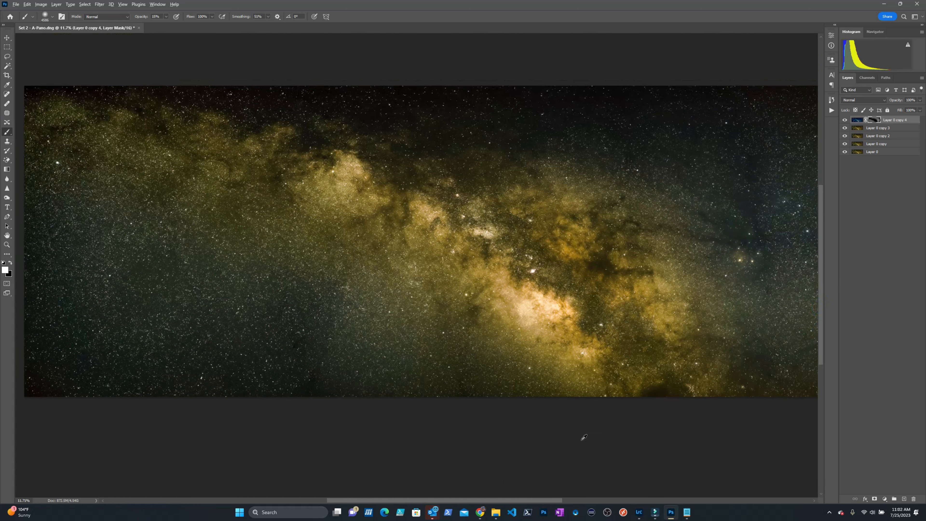
pyautogui.scroll(-2, 584, 438)
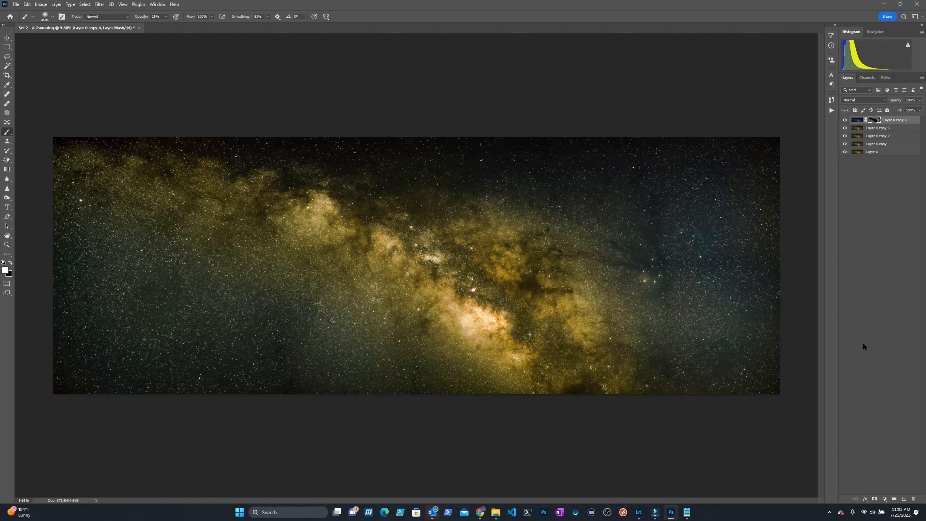
# Duplicate Layer 0 copy 3 and hide the blue Layer 0 copy 4
pyautogui.rightClick(893, 128)
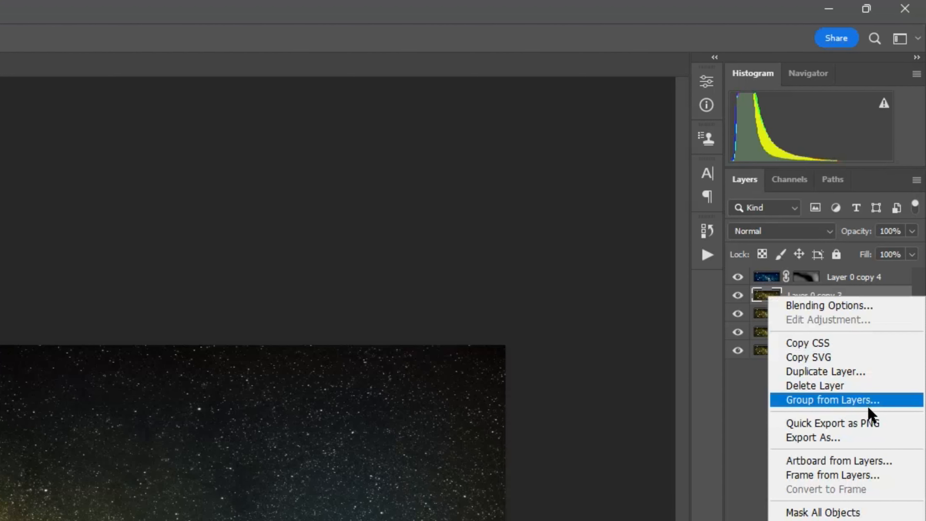
pyautogui.click(888, 162)
pyautogui.click(361, 476)
pyautogui.click(740, 278)
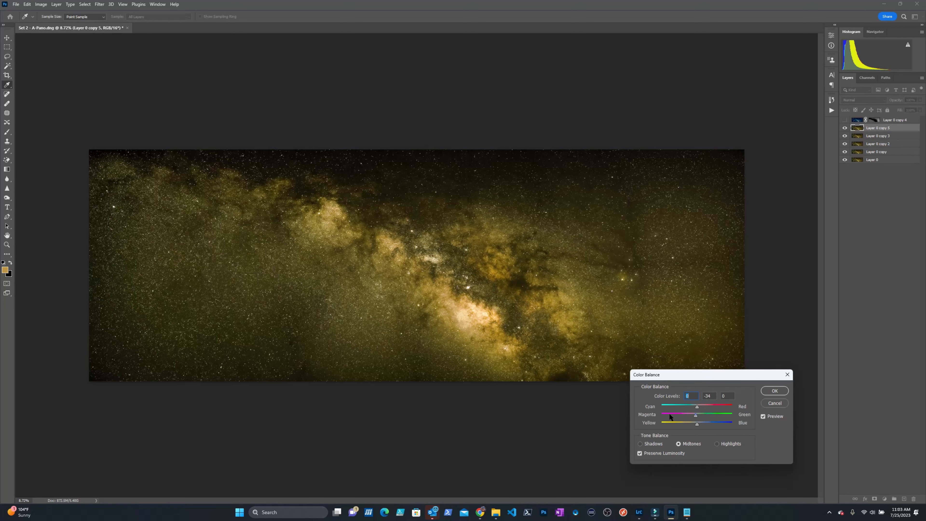
# Set the midtones' magenta–green level of Layer 0 copy 5 to -100 in Color Balance and add a black layer mask
pyautogui.moveTo(670, 416); pyautogui.dragTo(663, 416)
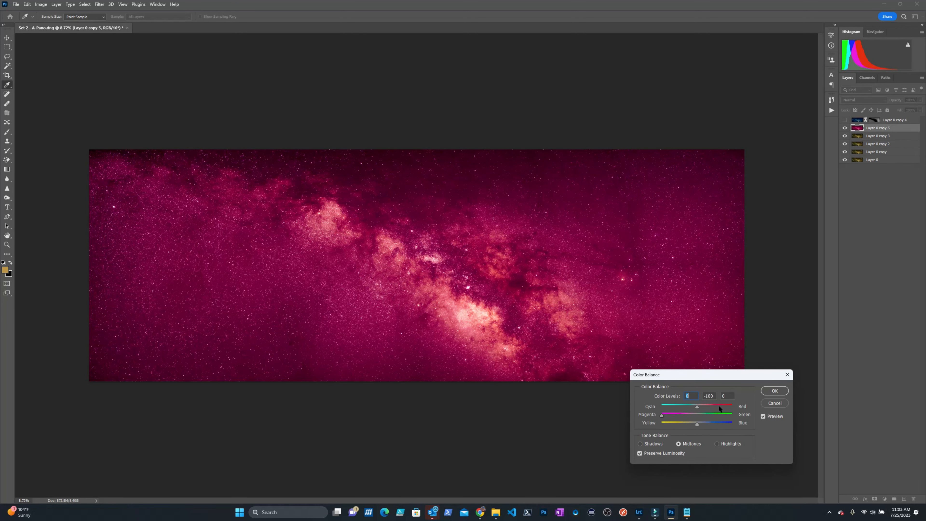
pyautogui.click(776, 392)
pyautogui.click(874, 498)
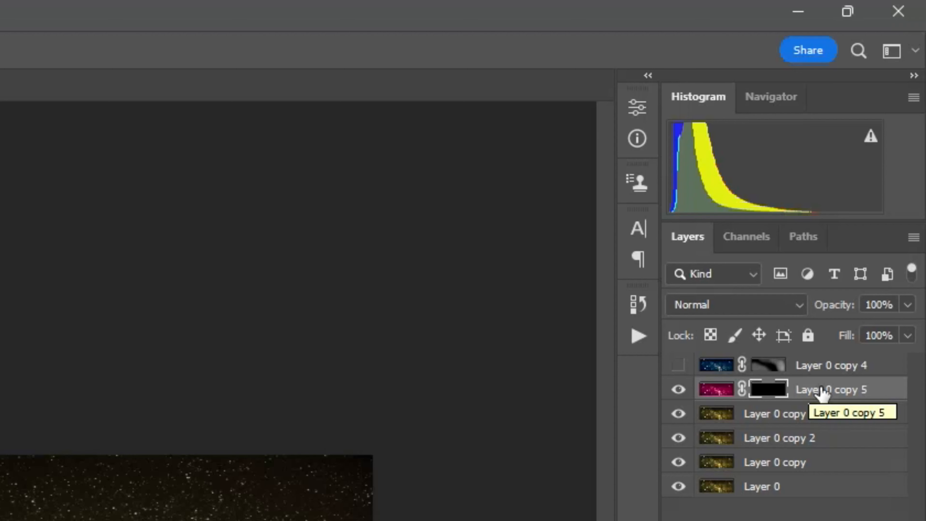
# Move Layer 0 copy 5 above Layer 0 copy 4 and make Layer 0 copy 4 visible again
pyautogui.moveTo(892, 128); pyautogui.dragTo(894, 114)
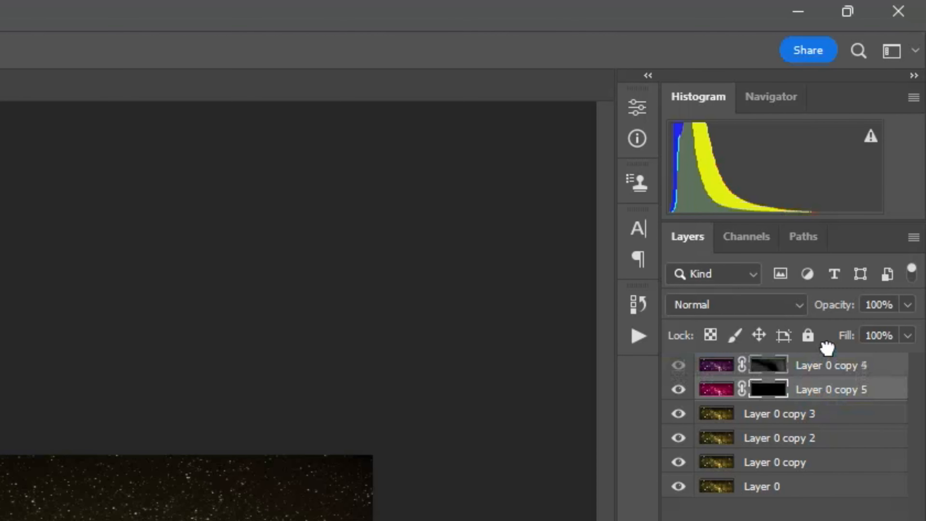
pyautogui.moveTo(830, 353); pyautogui.dragTo(833, 364)
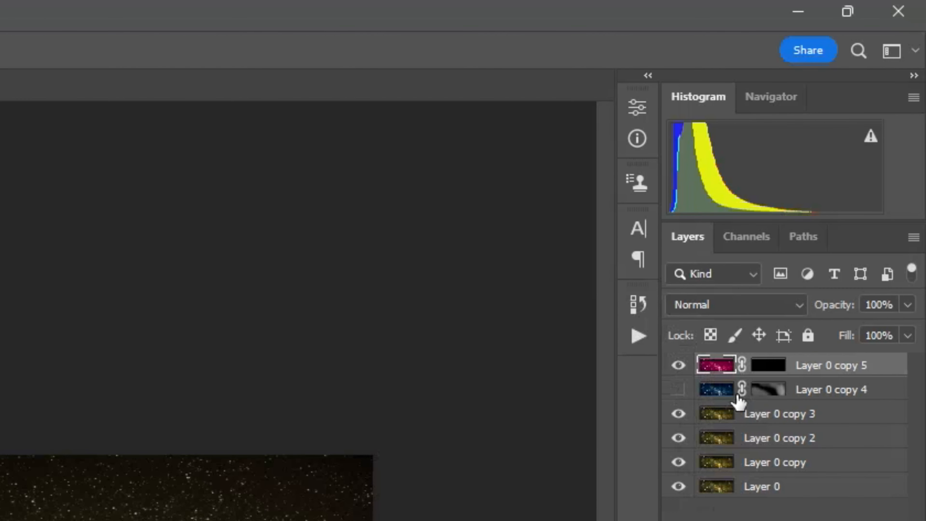
pyautogui.click(679, 389)
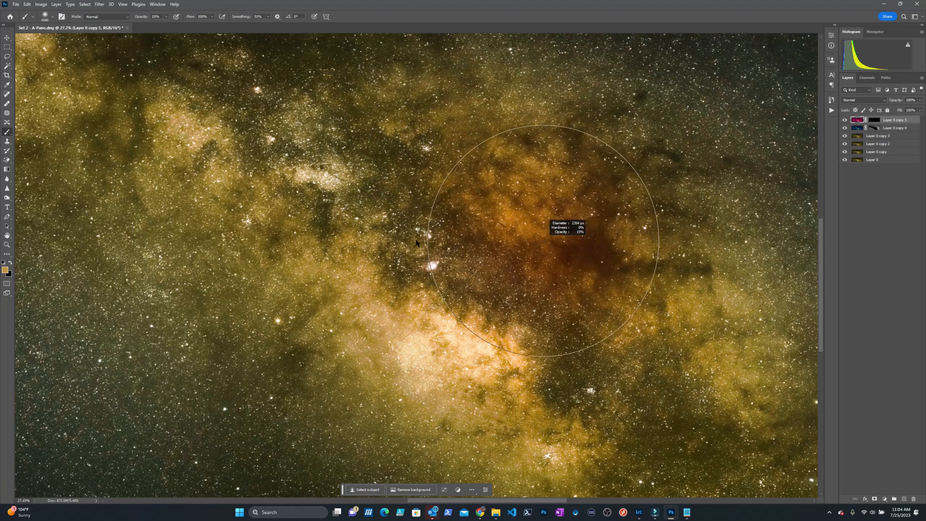
# Shrink the brush to 476 px, set its opacity to 3% and lightly paint the magenta layer's mask over the Milky Way's bright core
pyautogui.moveTo(392, 239); pyautogui.dragTo(383, 238)
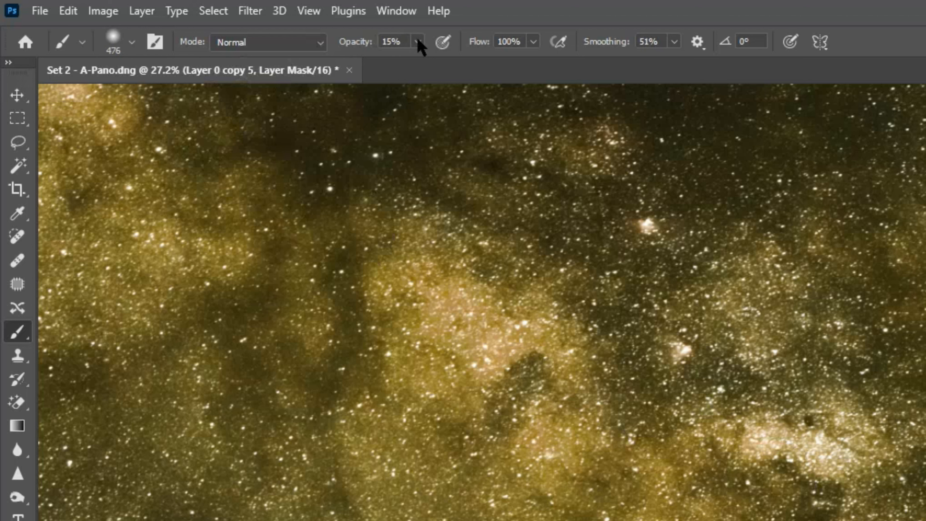
pyautogui.click(418, 41)
pyautogui.moveTo(416, 63); pyautogui.dragTo(411, 63)
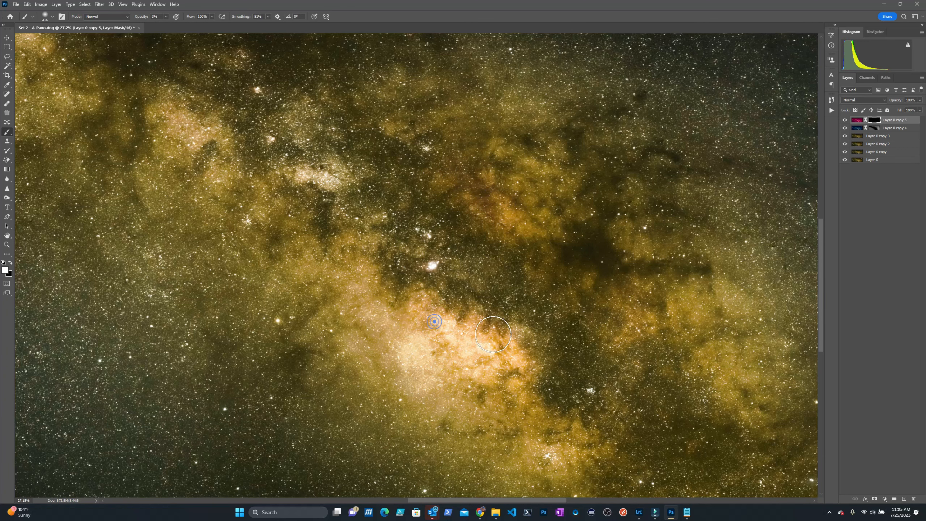
pyautogui.scroll(-4, 492, 407)
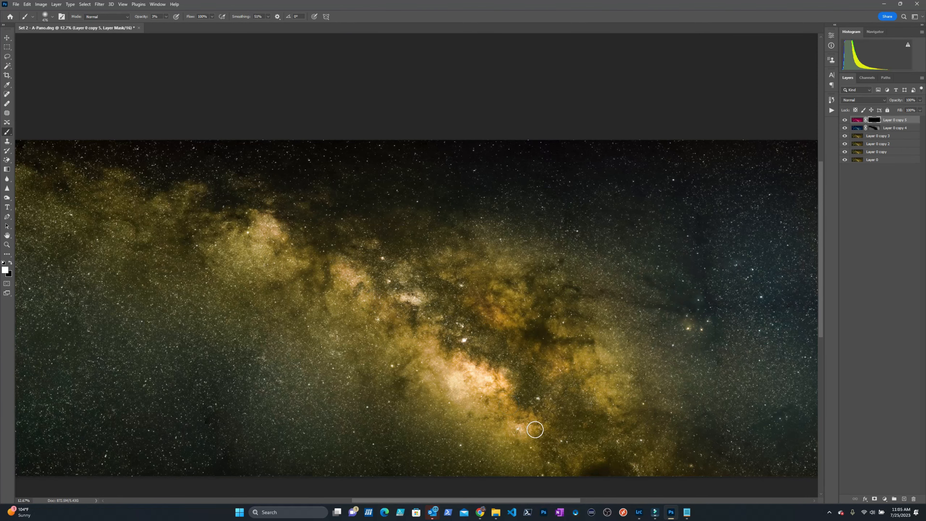
pyautogui.scroll(-3, 575, 286)
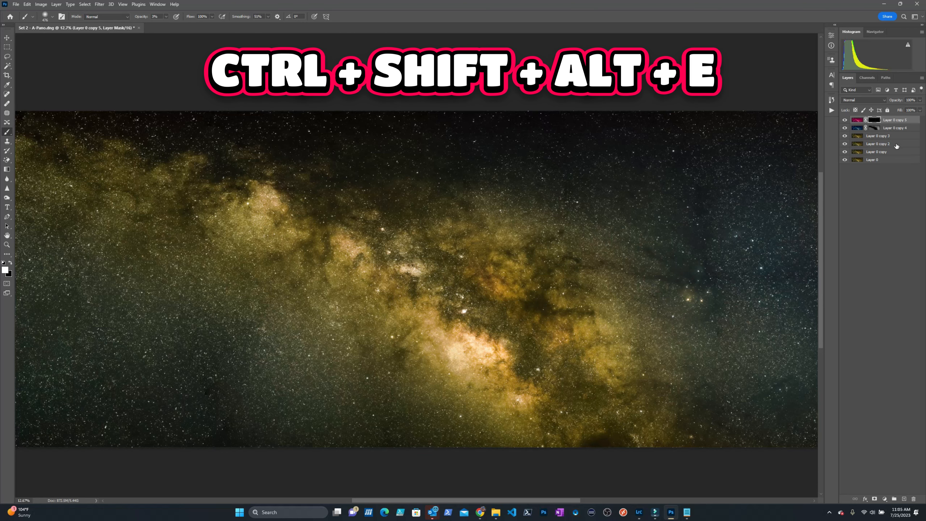
# Stamp all visible layers into a new merged layer on top and duplicate that layer
pyautogui.hotkey('ctrl', 'shift', 'alt', 'e')
pyautogui.rightClick(857, 121)
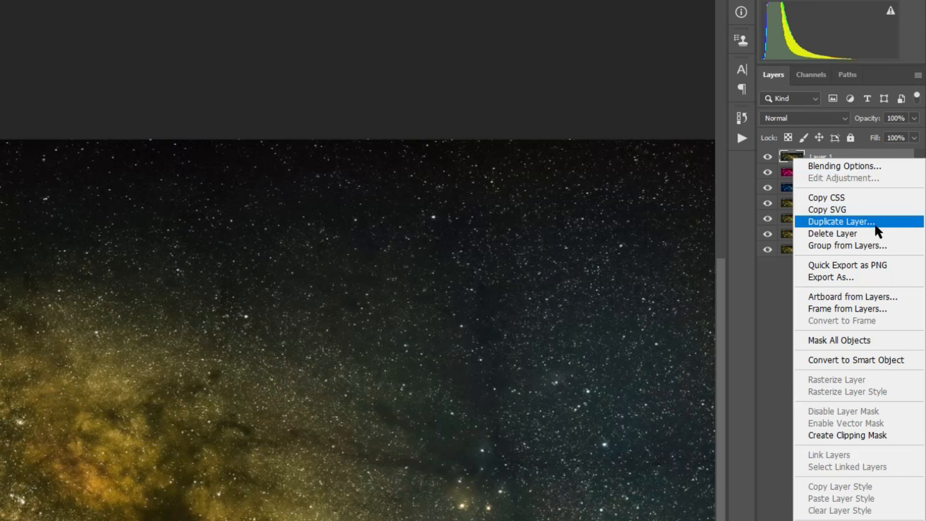
pyautogui.click(896, 154)
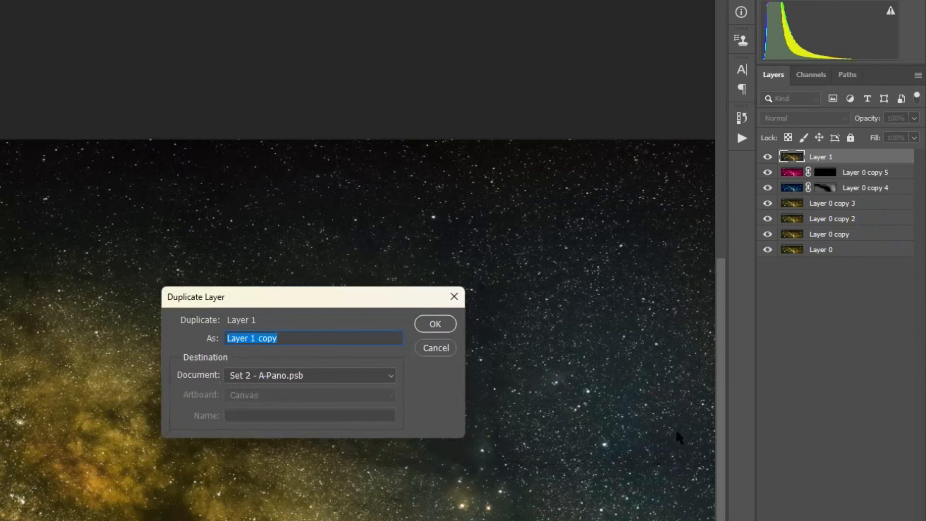
pyautogui.click(443, 325)
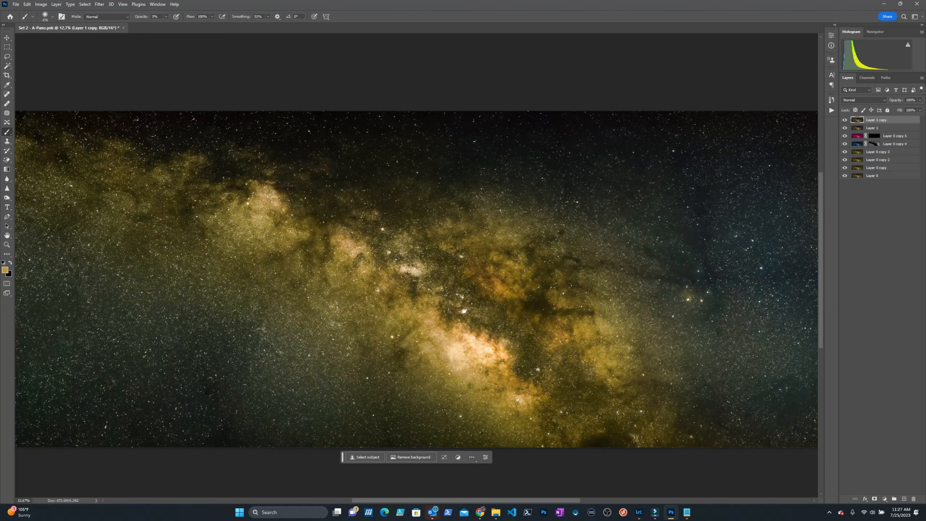
# Set up the Burn tool with the Shadows range and 5% exposure, and apply it to the dark area beside the Milky Way core
pyautogui.rightClick(7, 197)
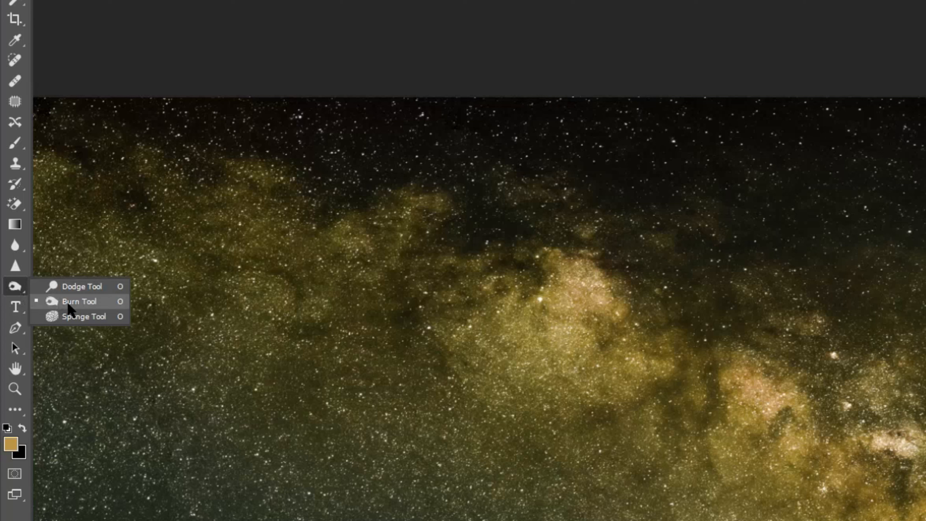
pyautogui.click(69, 309)
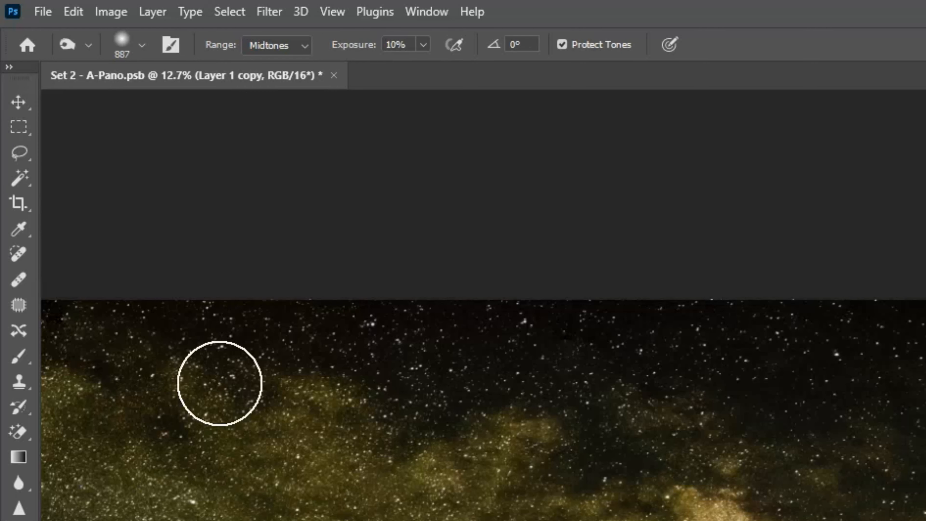
pyautogui.click(307, 47)
pyautogui.click(306, 62)
pyautogui.click(423, 44)
pyautogui.moveTo(424, 68); pyautogui.dragTo(423, 70)
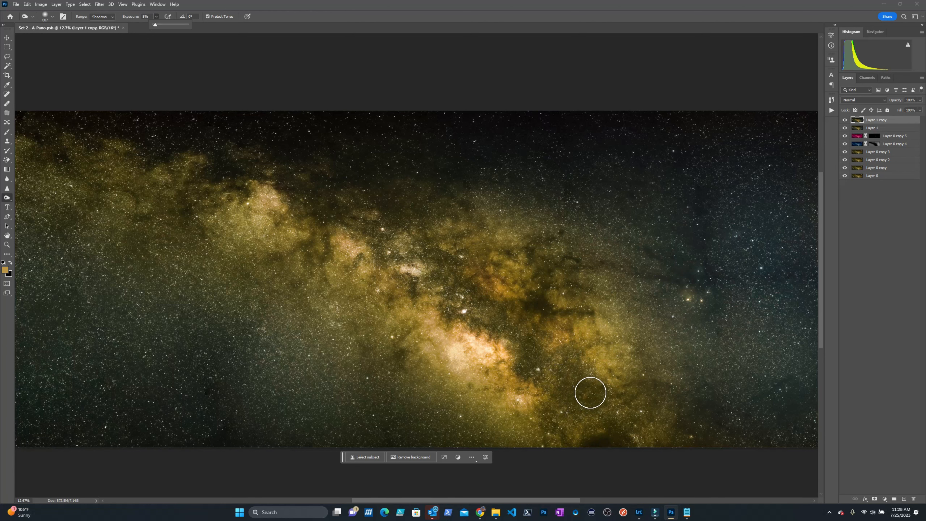
pyautogui.click(590, 393)
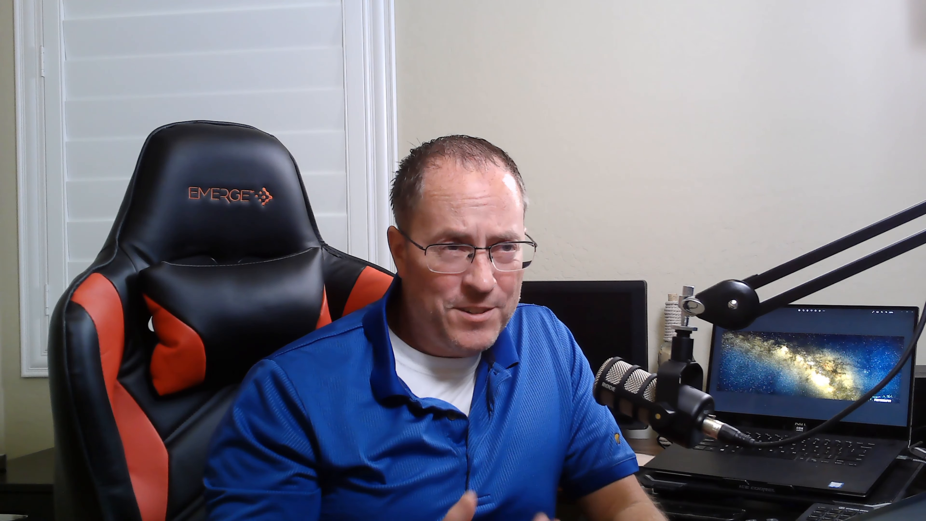
# Duplicate the blue Layer 0 copy 4 with its mask and move the duplicate to the top of the layer stack
pyautogui.rightClick(853, 182)
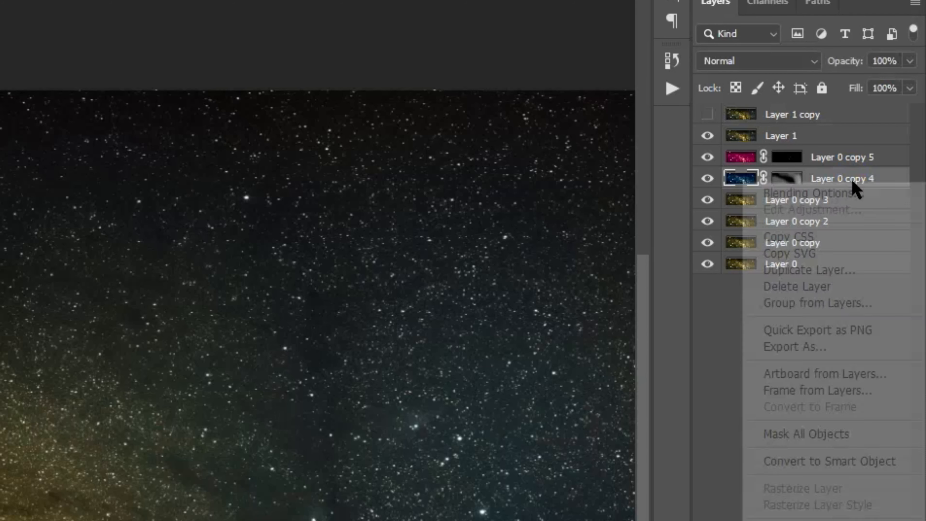
pyautogui.click(848, 270)
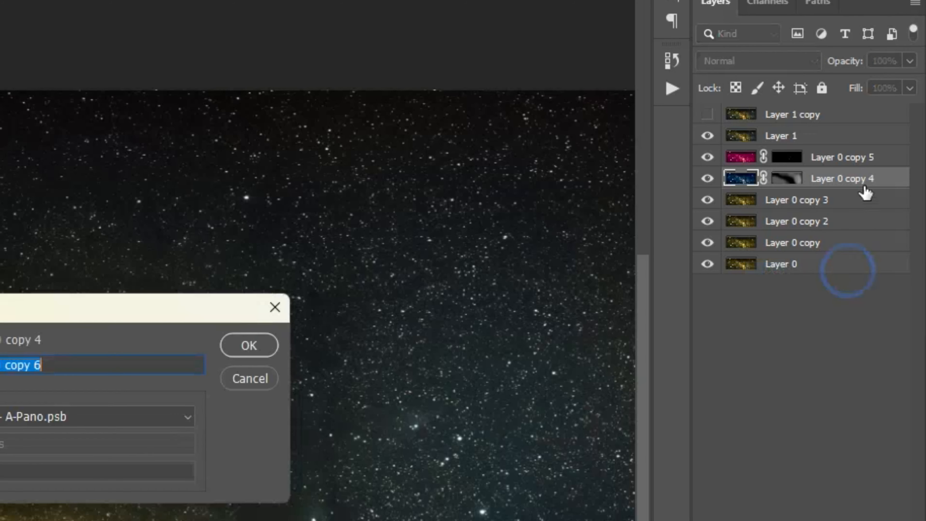
pyautogui.click(261, 347)
pyautogui.moveTo(862, 181); pyautogui.dragTo(863, 108)
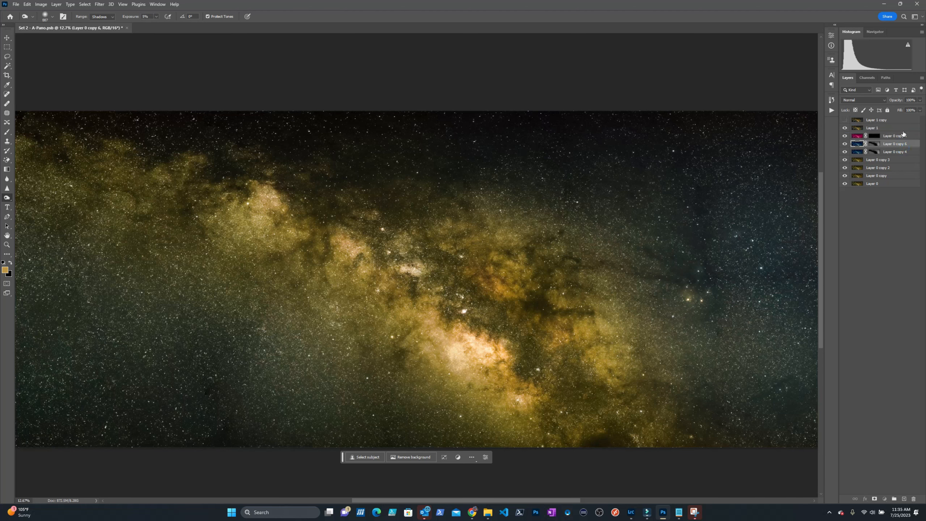